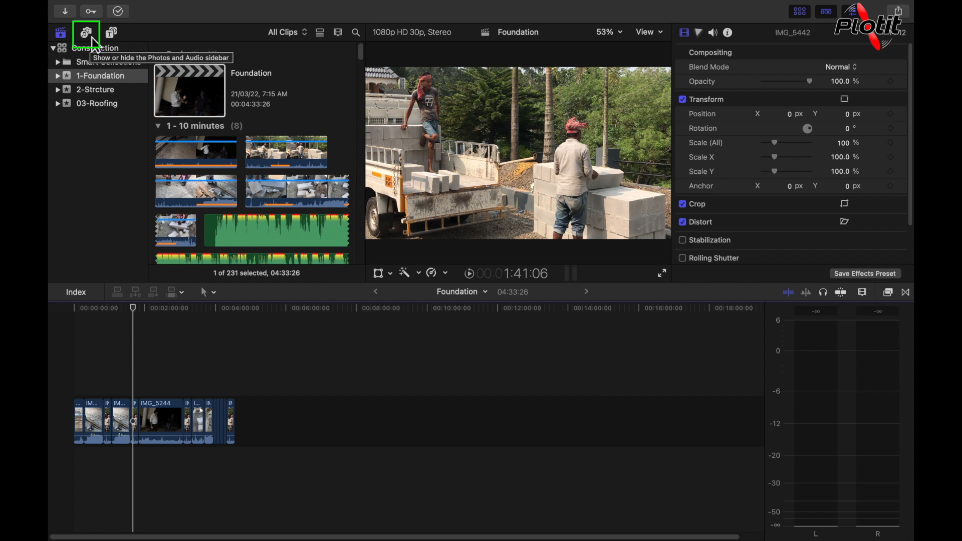
Browse the media available in the Photos, Music and Logic Pro sources
{"action": "left_click", "coordinate": [88, 34]}
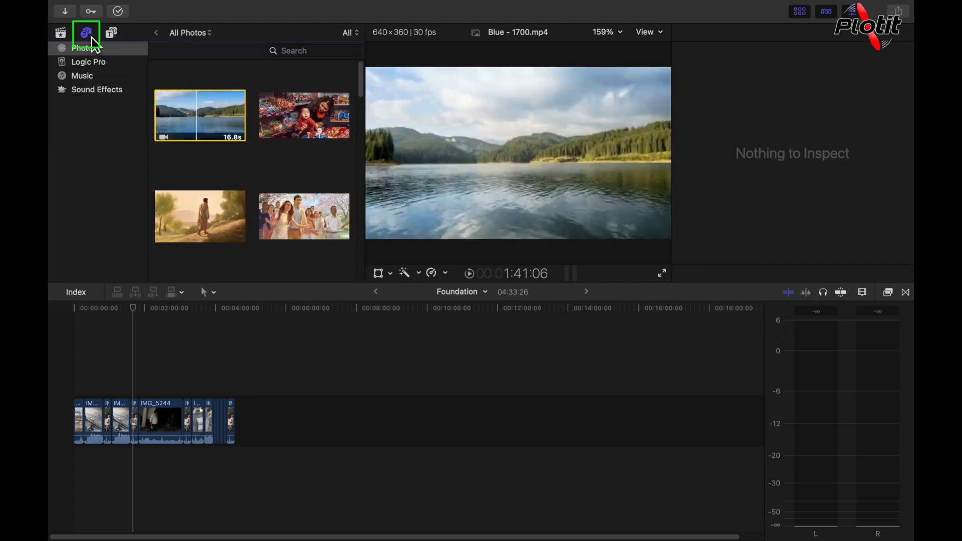
{"action": "left_click", "coordinate": [208, 35]}
{"action": "left_click", "coordinate": [206, 91]}
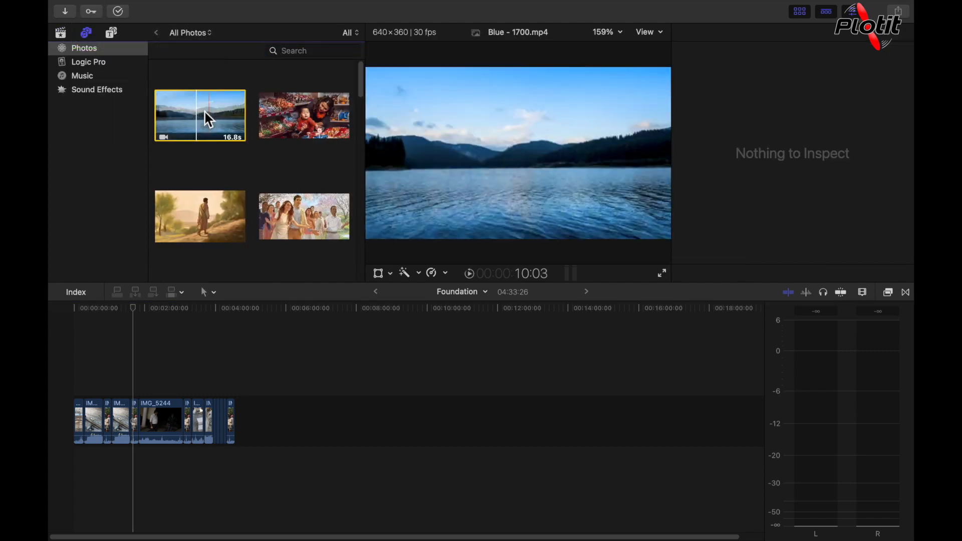
{"action": "scroll", "coordinate": [212, 119], "scroll_direction": "down", "scroll_amount": 5}
{"action": "scroll", "coordinate": [212, 119], "scroll_direction": "down", "scroll_amount": 10}
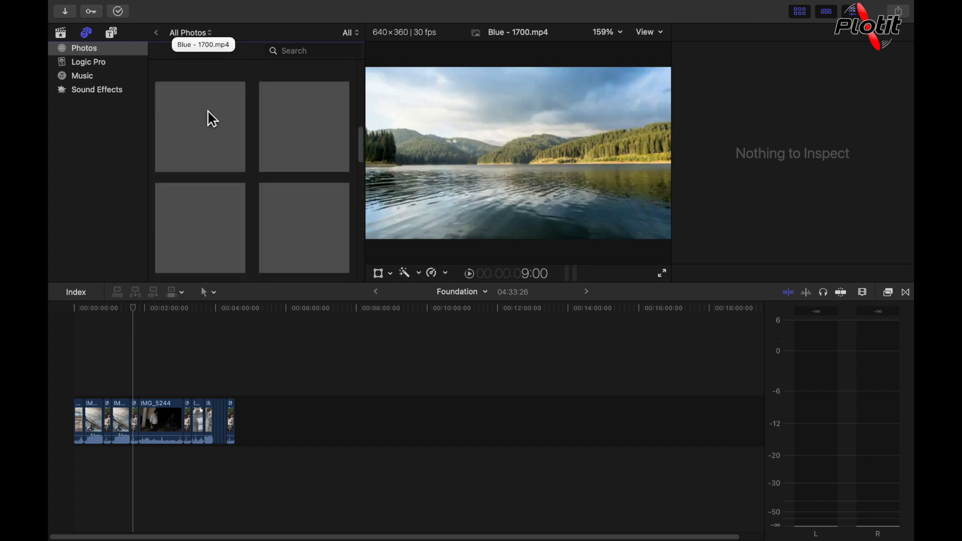
{"action": "scroll", "coordinate": [212, 119], "scroll_direction": "up", "scroll_amount": 15}
{"action": "left_click", "coordinate": [93, 79]}
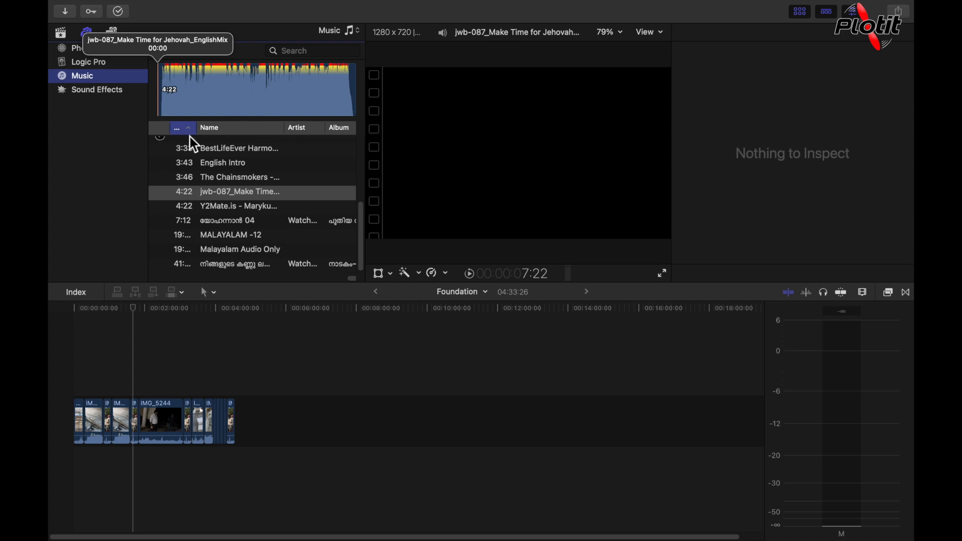
{"action": "left_click", "coordinate": [96, 66]}
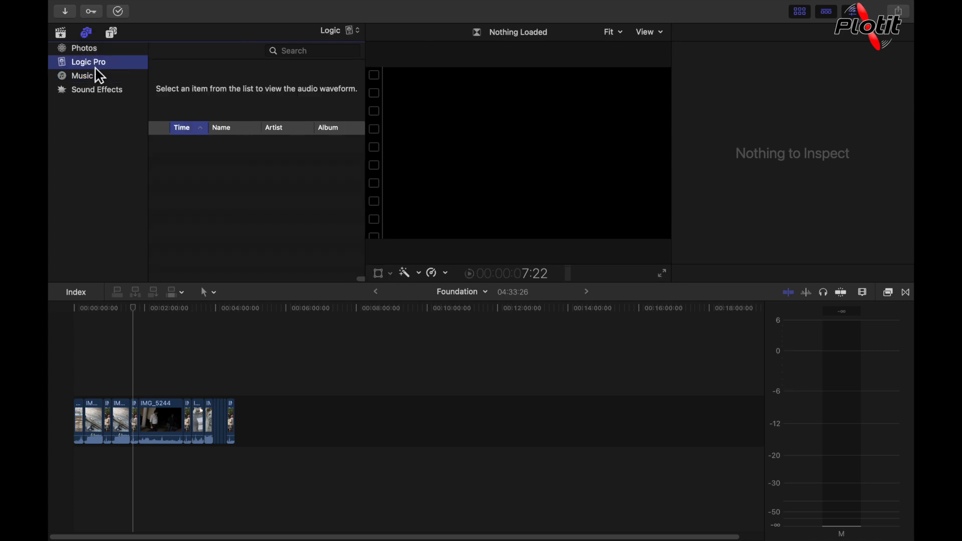
Append the Blue - 1700.mp4 video from Photos to the end of the Foundation timeline
{"action": "left_click", "coordinate": [96, 53]}
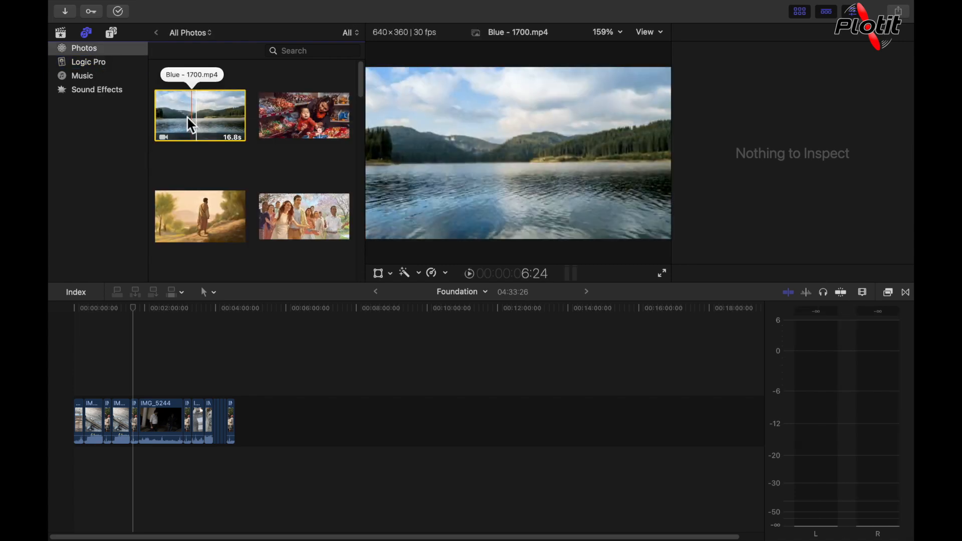
{"action": "left_click_drag", "start_coordinate": [182, 118], "coordinate": [300, 429]}
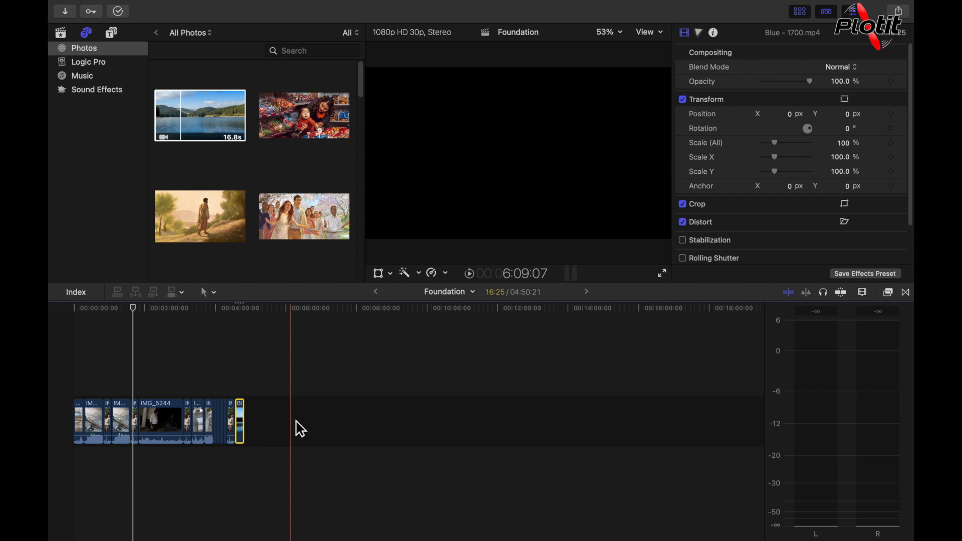
Add the Basic 3D title above the IMG_5244 clip at about 2:55 in the timeline
{"action": "left_click", "coordinate": [111, 33]}
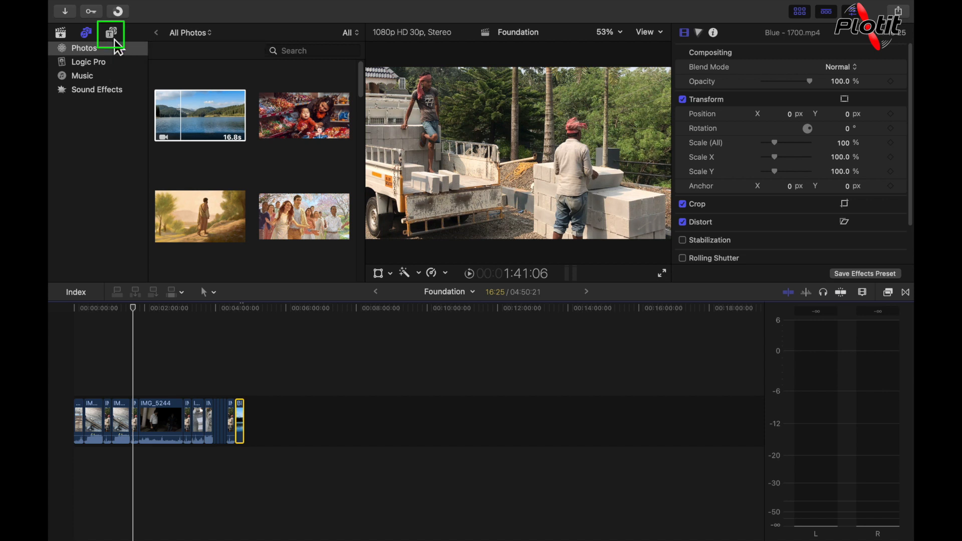
{"action": "left_click", "coordinate": [93, 65]}
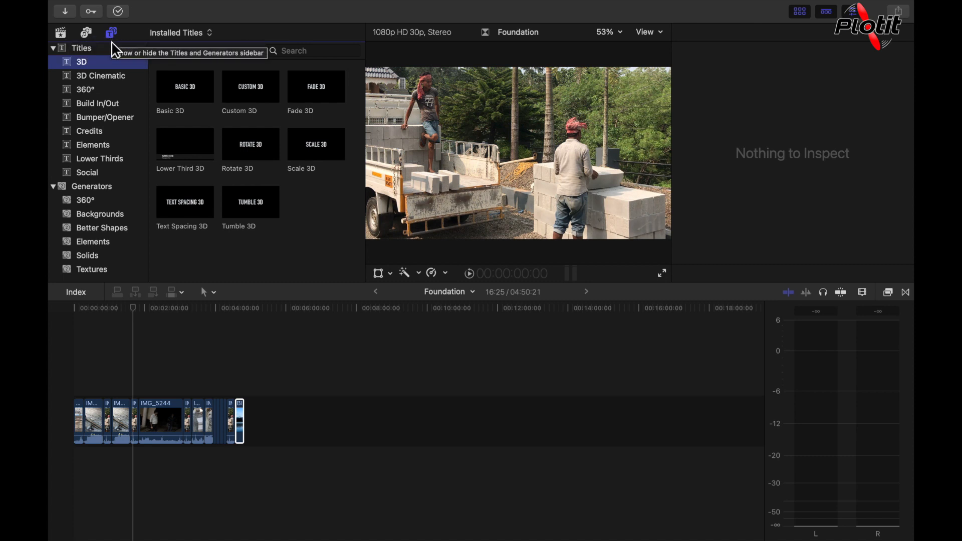
{"action": "left_click", "coordinate": [190, 100]}
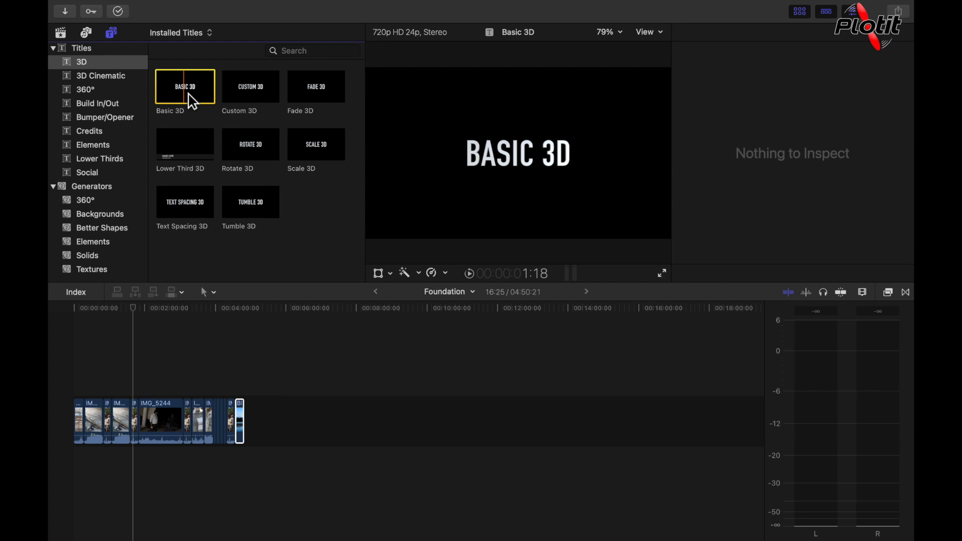
{"action": "left_click_drag", "start_coordinate": [193, 97], "coordinate": [185, 390]}
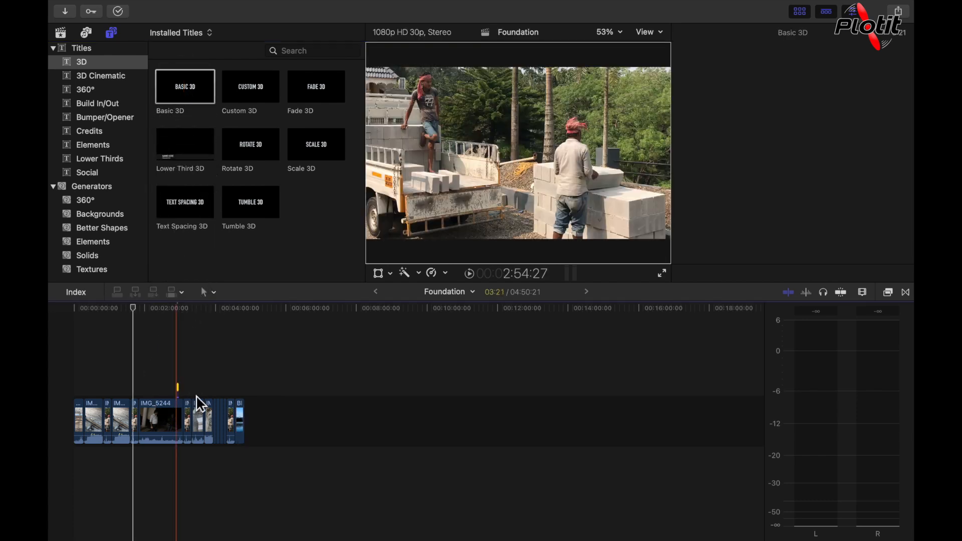
Play the timeline section containing the Basic 3D title
{"action": "key", "text": "super+equal"}
{"action": "key", "text": "super+equal"}
{"action": "key", "text": "super+equal"}
{"action": "key", "text": "super+equal"}
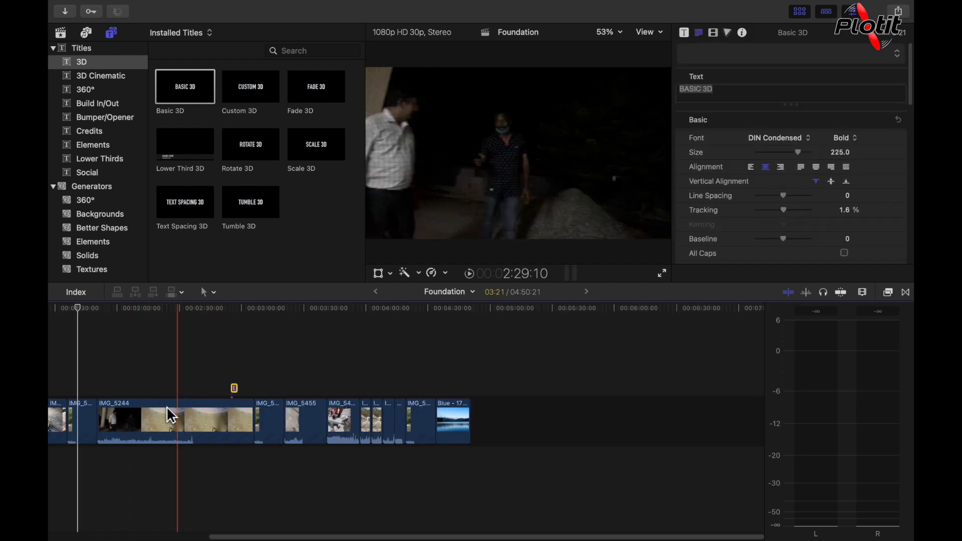
{"action": "key", "text": "super+minus"}
{"action": "left_click", "coordinate": [397, 382]}
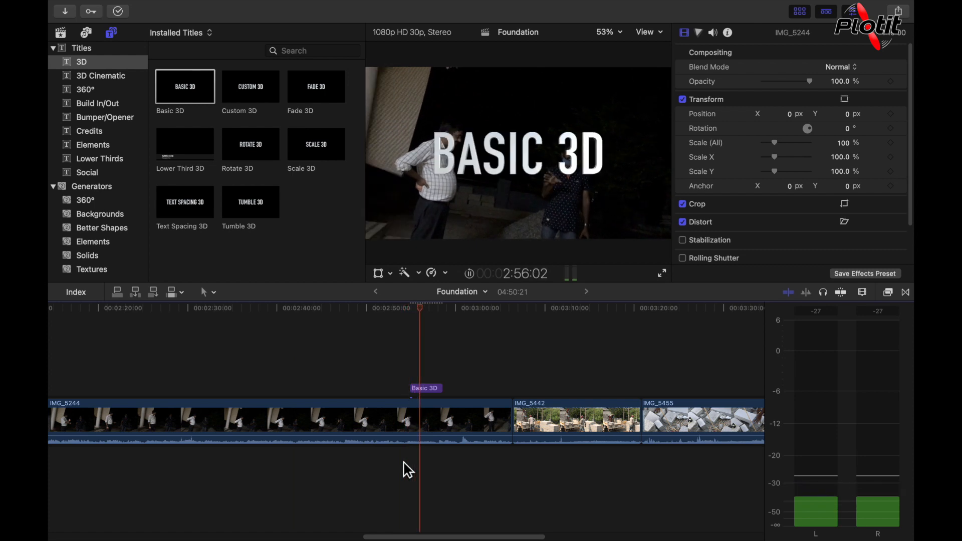
Look through the installed generators, the 2-Strcture and 03-Roofing events, and the Photos source
{"action": "left_click", "coordinate": [92, 186]}
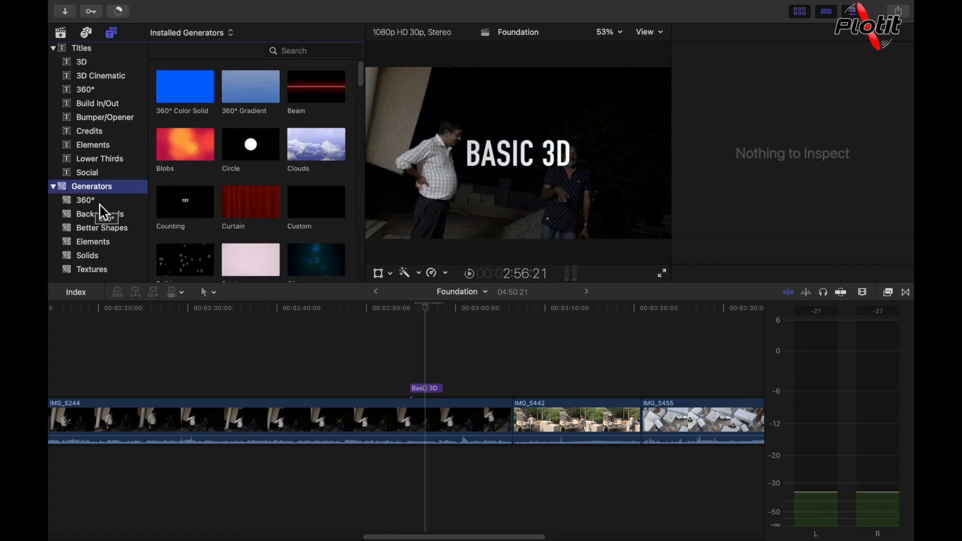
{"action": "left_click", "coordinate": [62, 33]}
{"action": "left_click", "coordinate": [84, 89]}
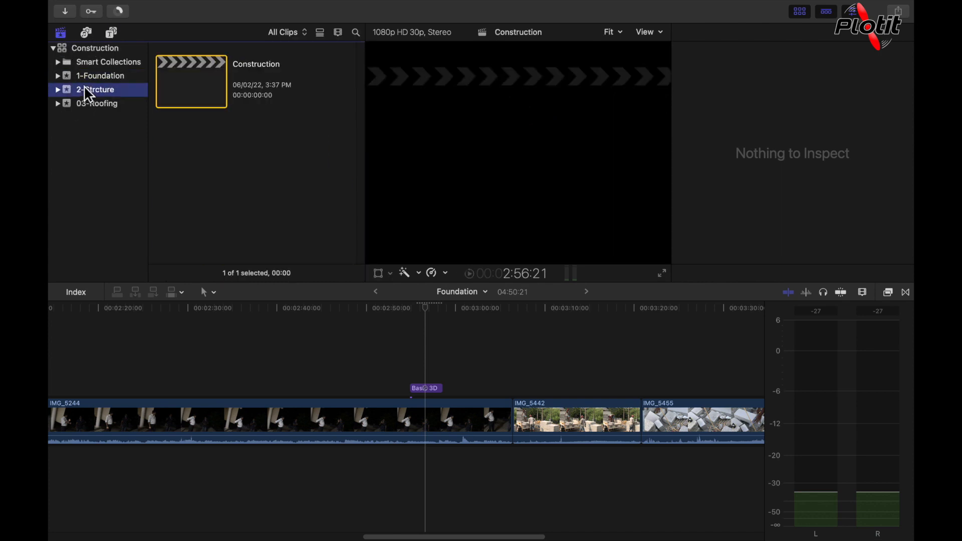
{"action": "left_click", "coordinate": [90, 105]}
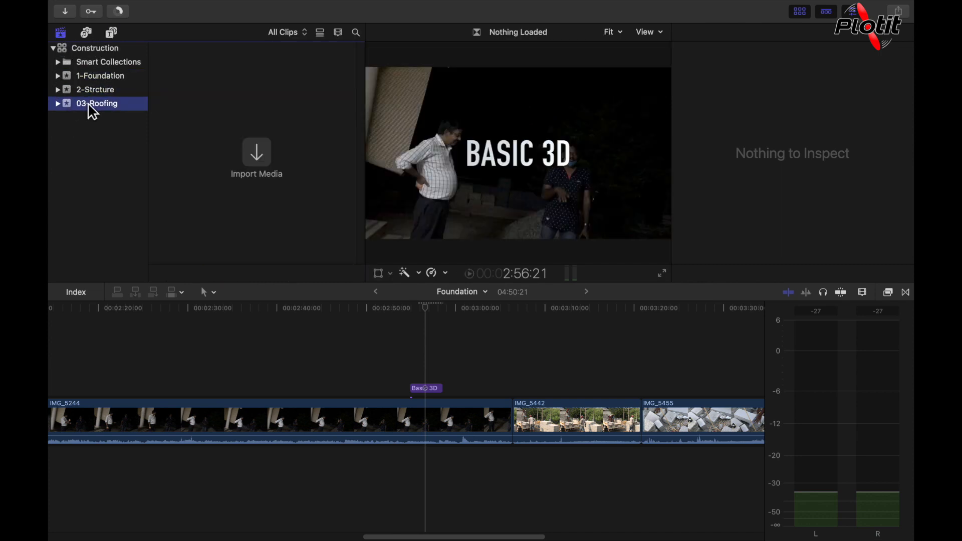
{"action": "left_click", "coordinate": [86, 33]}
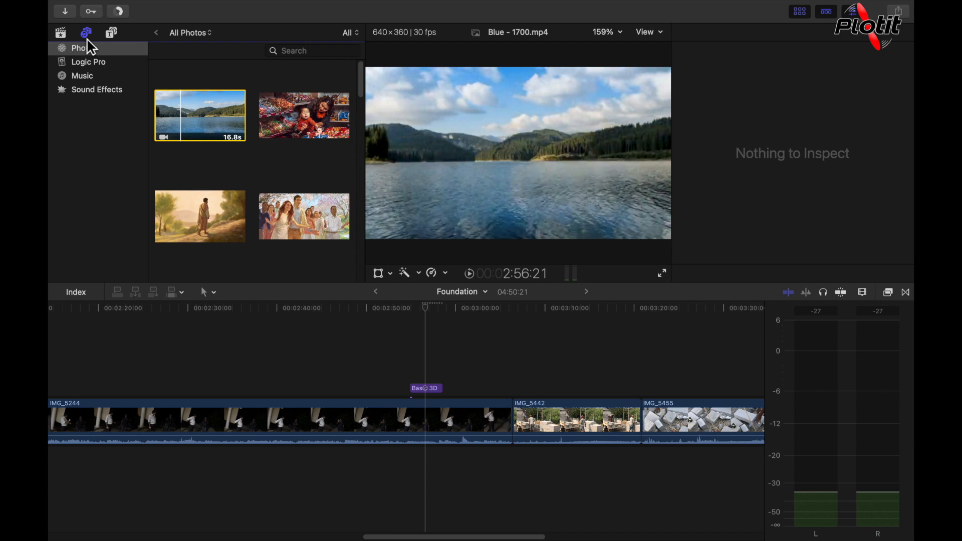
{"action": "left_click", "coordinate": [111, 33]}
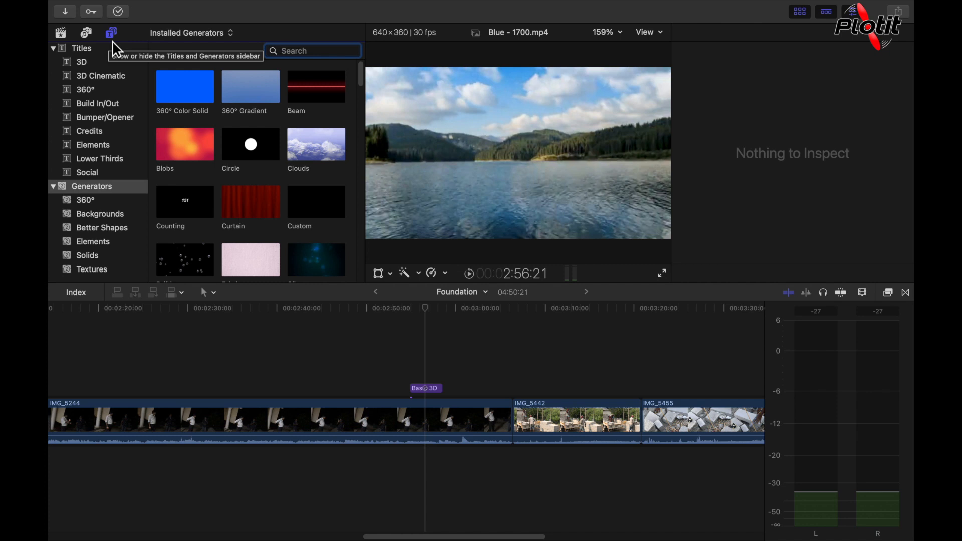
Switch to Finder and select the businesspeople meeting JPEG in the Downloads folder
{"action": "key", "text": "super+space"}
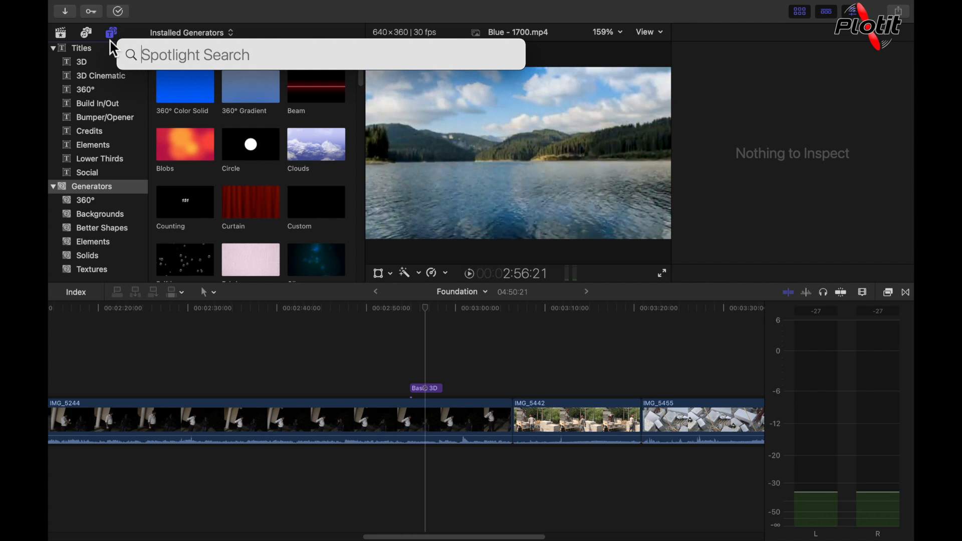
{"action": "type", "text": "finder"}
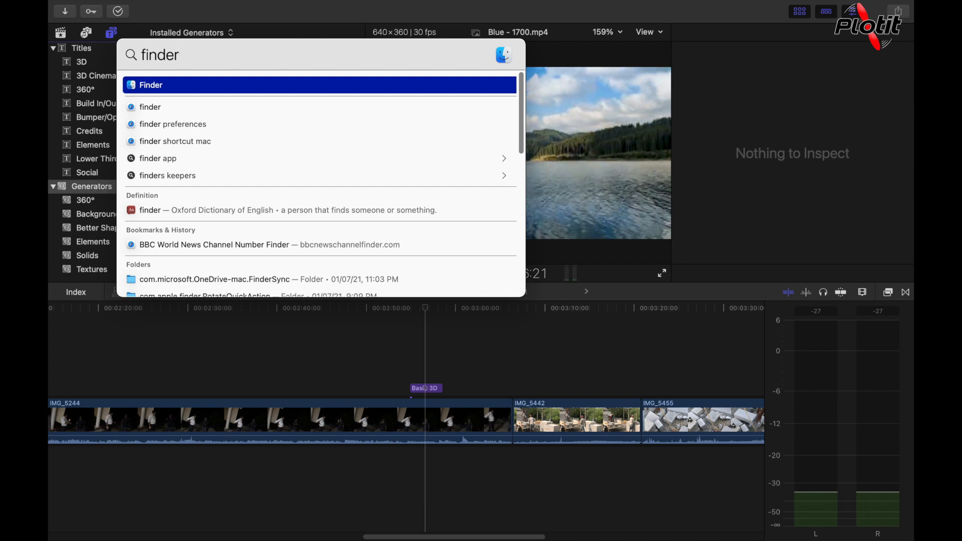
{"action": "key", "text": "Return"}
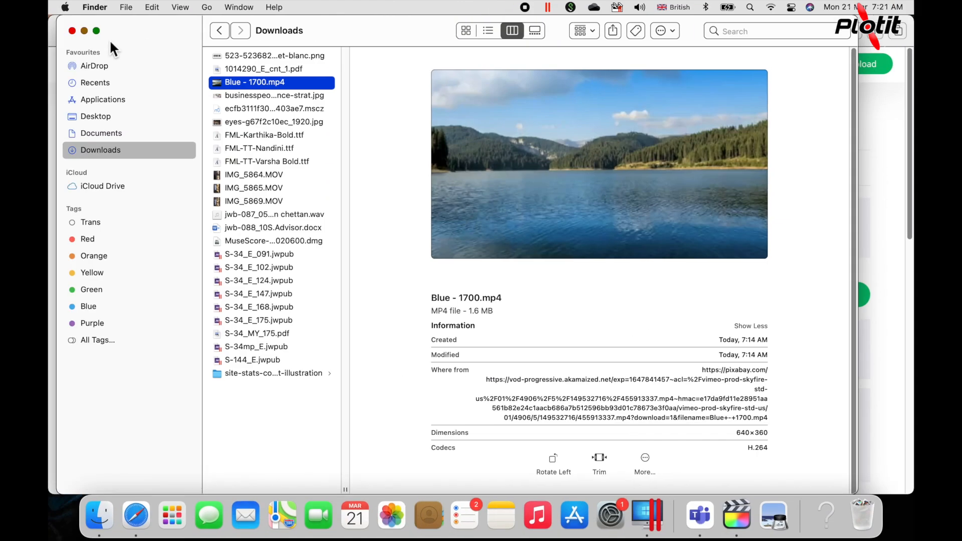
{"action": "left_click", "coordinate": [112, 132]}
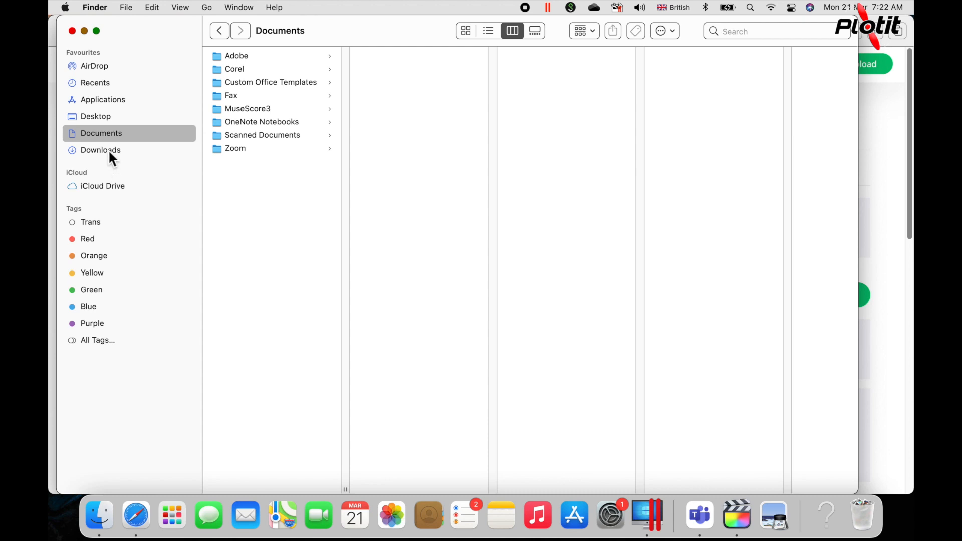
{"action": "left_click", "coordinate": [108, 151]}
{"action": "left_click", "coordinate": [273, 95]}
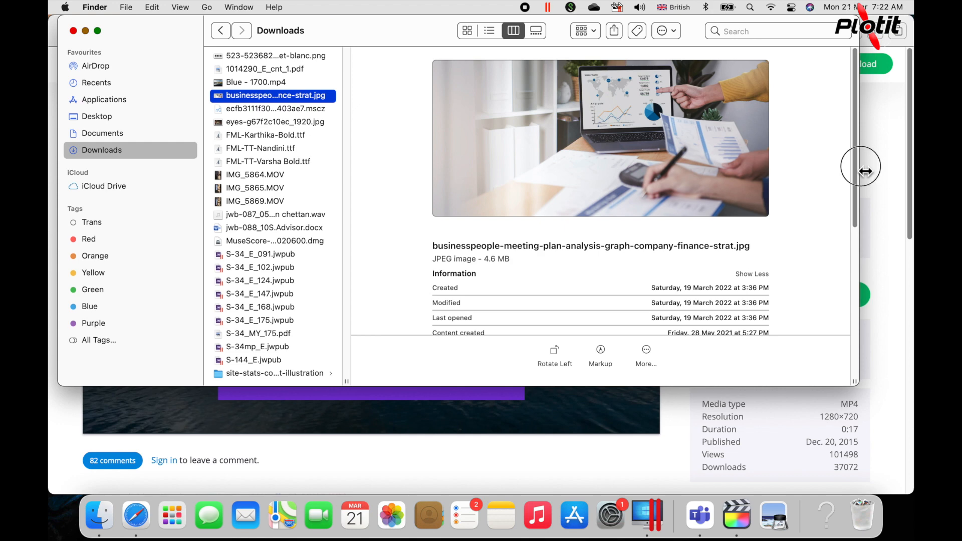
Place the businesspeople image from Finder into the Final Cut Pro timeline as a connected clip above IMG_5244 at about 2:41
{"action": "left_click_drag", "start_coordinate": [859, 172], "coordinate": [853, 172]}
{"action": "left_click", "coordinate": [736, 516]}
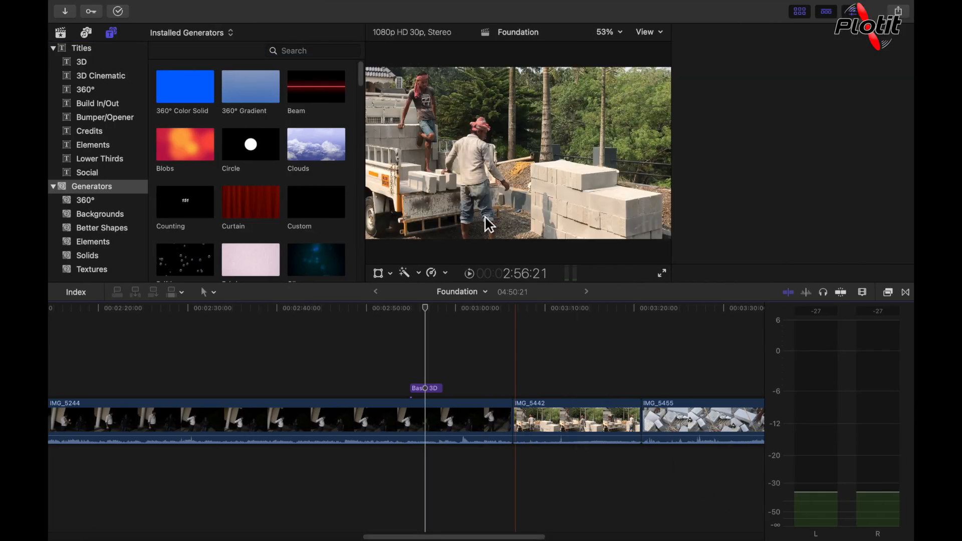
{"action": "mouse_move", "coordinate": [95, 1]}
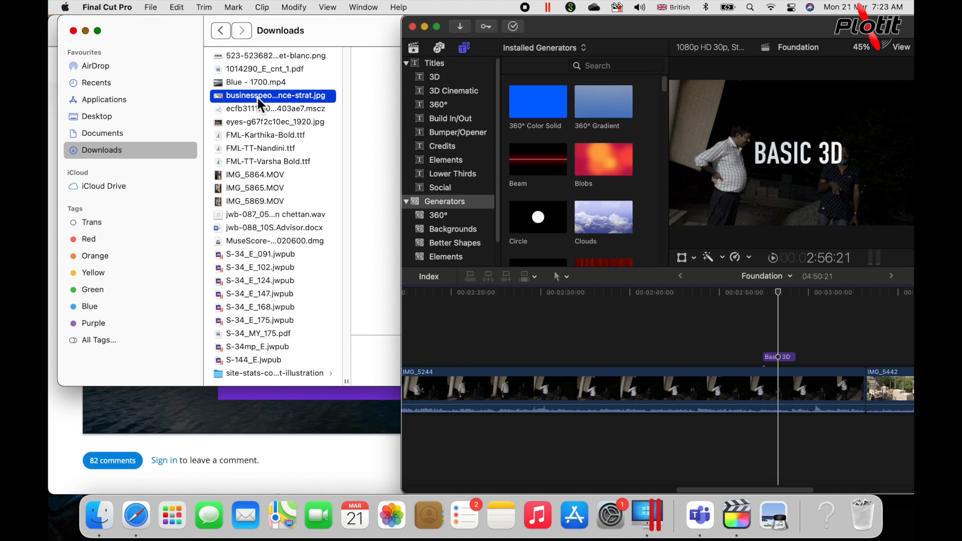
{"action": "left_click_drag", "start_coordinate": [259, 102], "coordinate": [607, 345]}
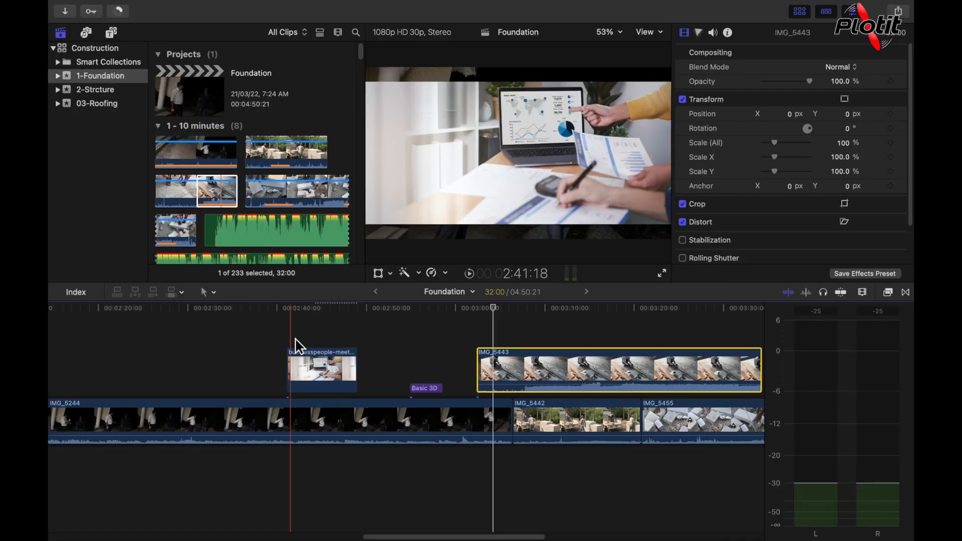
Play the timeline around the connected businesspeople image and select that clip
{"action": "left_click", "coordinate": [270, 340]}
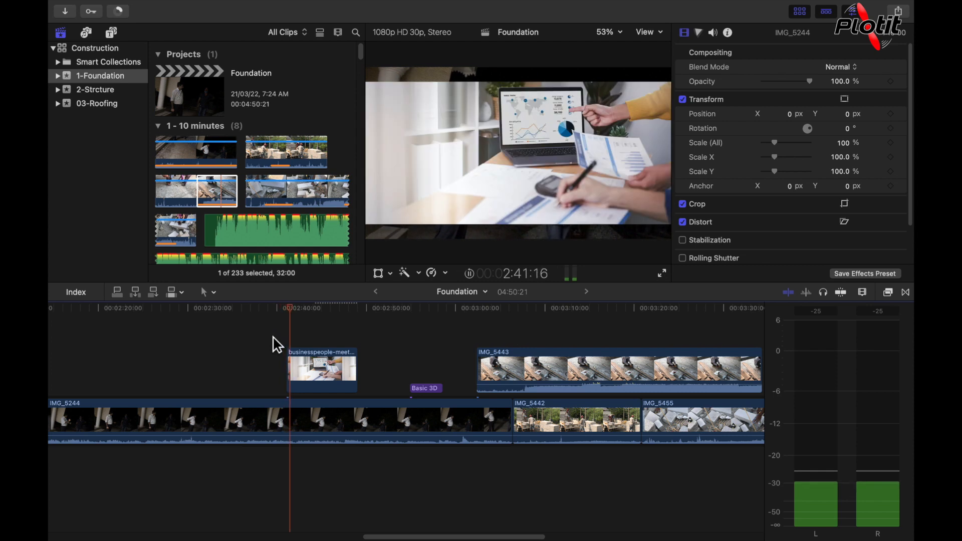
{"action": "left_click", "coordinate": [331, 371]}
{"action": "left_click", "coordinate": [332, 371]}
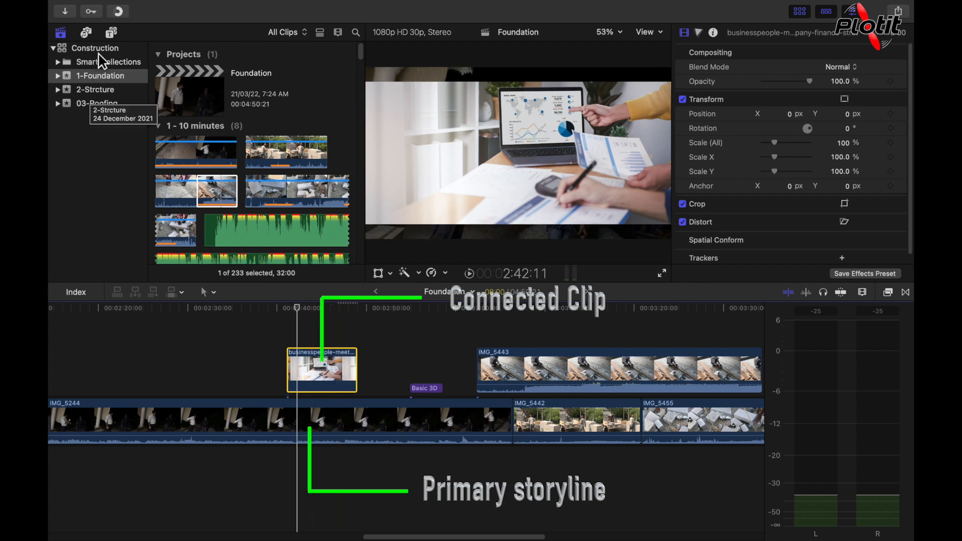
Connect the jwb-087_Make Time for Jehovah_EnglishMix music track below IMG_5244, starting at about 2:35
{"action": "left_click", "coordinate": [93, 34]}
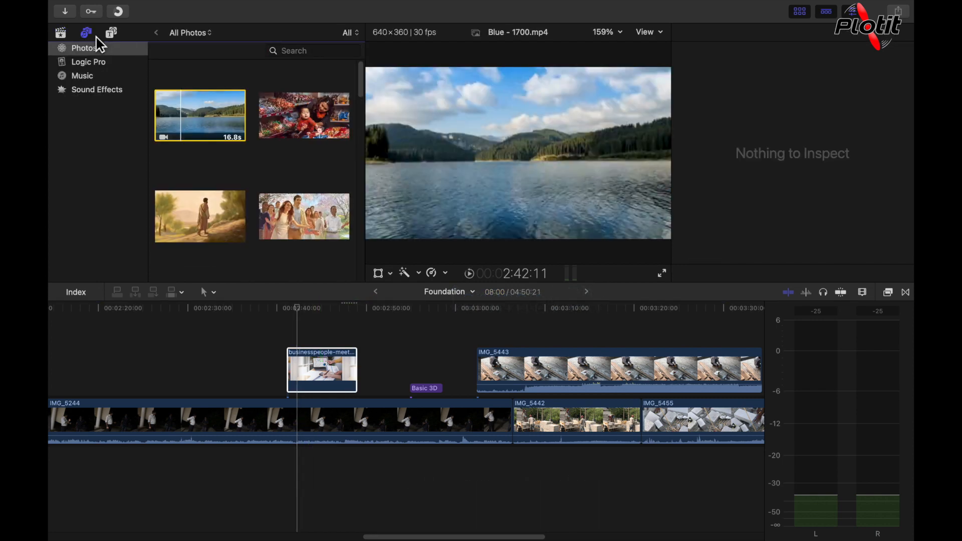
{"action": "left_click", "coordinate": [91, 77]}
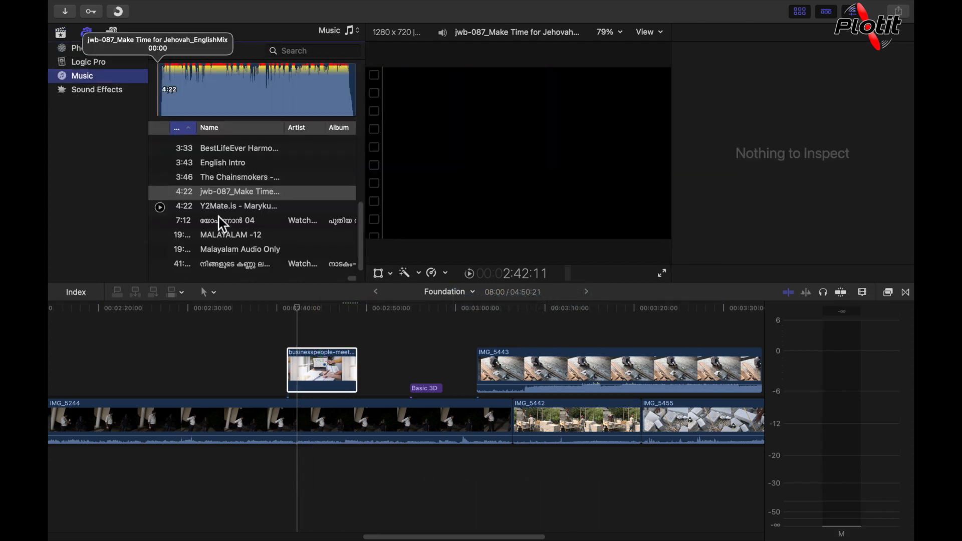
{"action": "left_click_drag", "start_coordinate": [233, 191], "coordinate": [245, 469]}
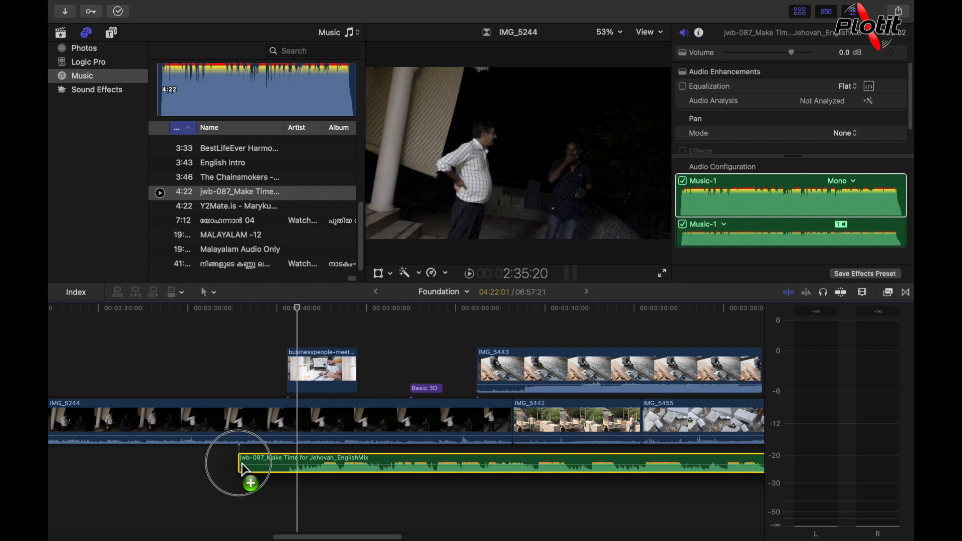
{"action": "left_click_drag", "start_coordinate": [244, 468], "coordinate": [243, 468]}
Play the timeline from just before the music track through the connected businesspeople image
{"action": "left_click", "coordinate": [249, 492]}
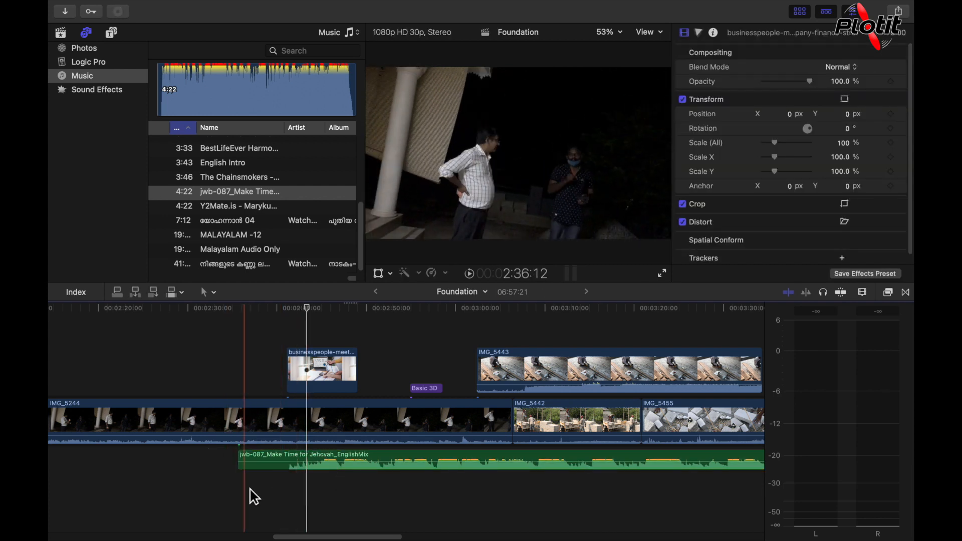
{"action": "left_click", "coordinate": [238, 495]}
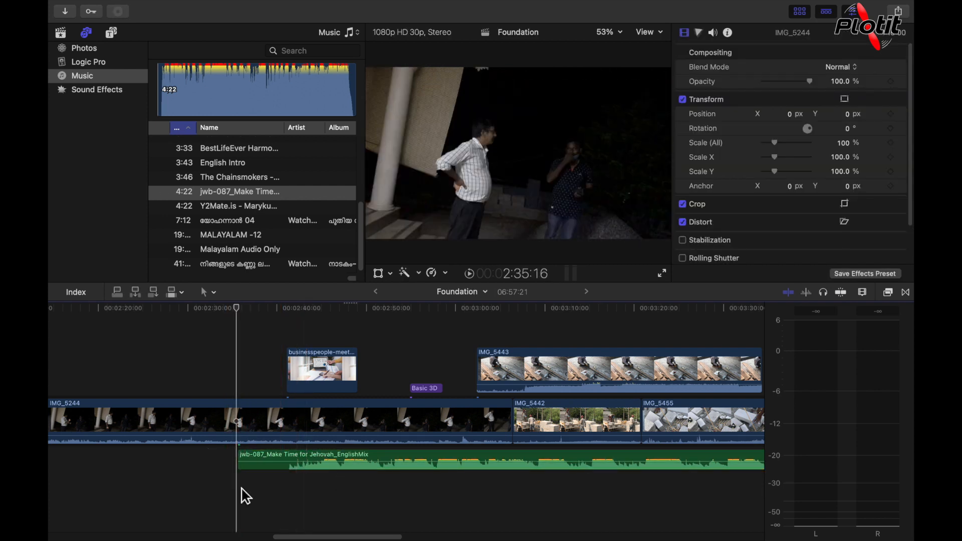
{"action": "key", "text": "space"}
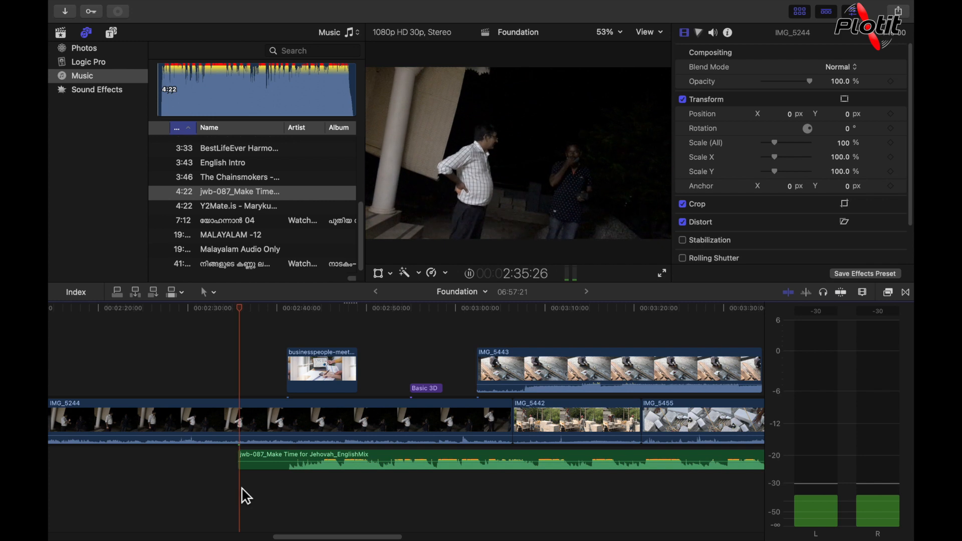
{"action": "left_click", "coordinate": [258, 418]}
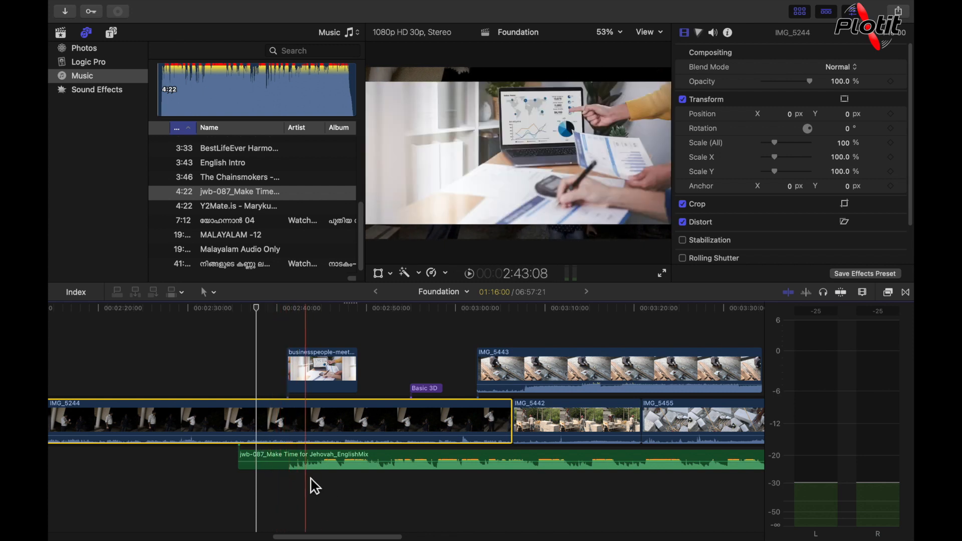
{"action": "key", "text": "space"}
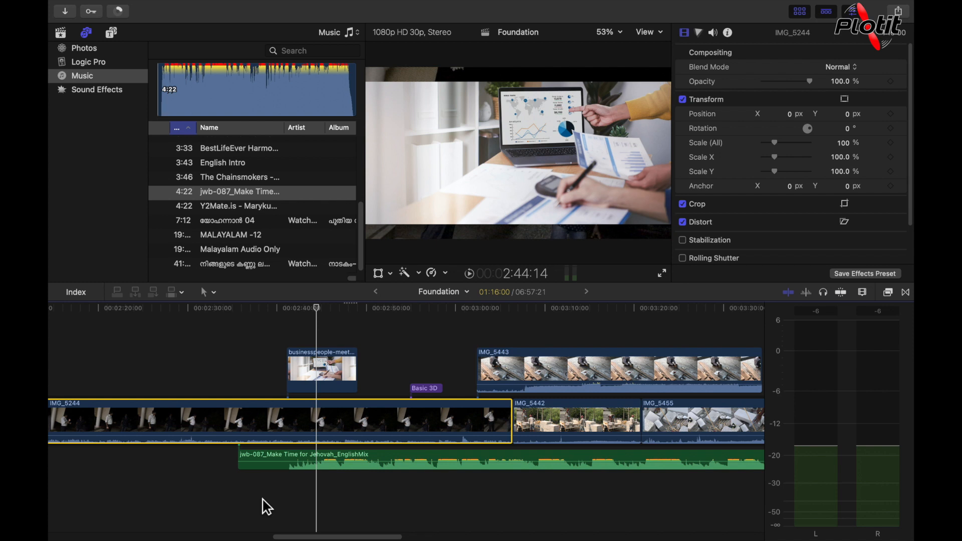
{"action": "left_click", "coordinate": [301, 425]}
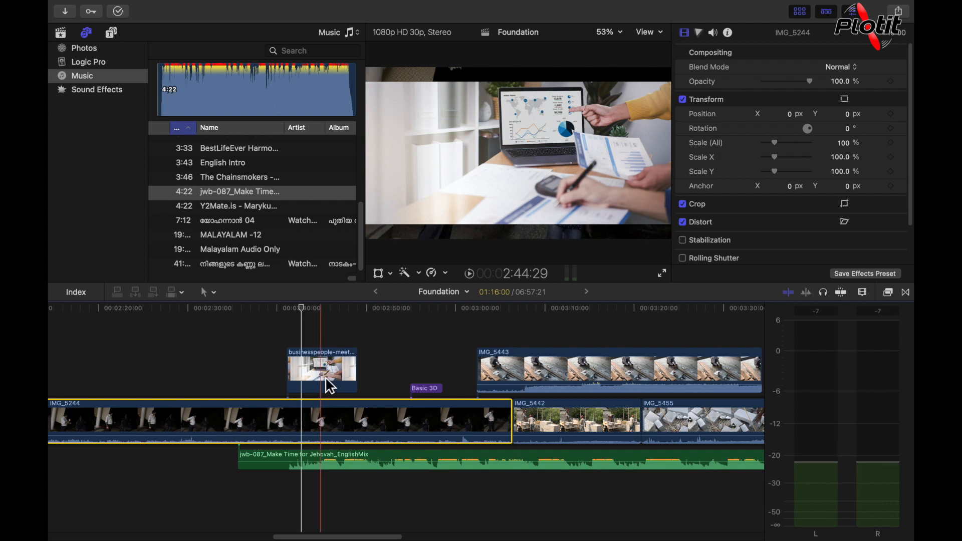